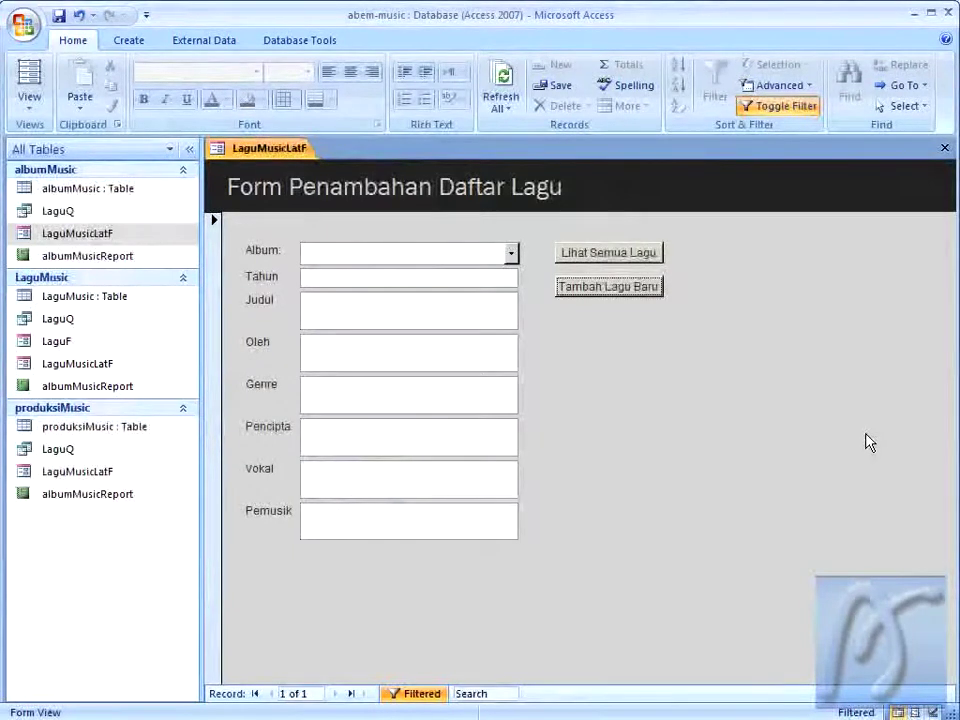
Collapse the Navigation Pane so the song-entry form fills the window.
left_click(188, 151)
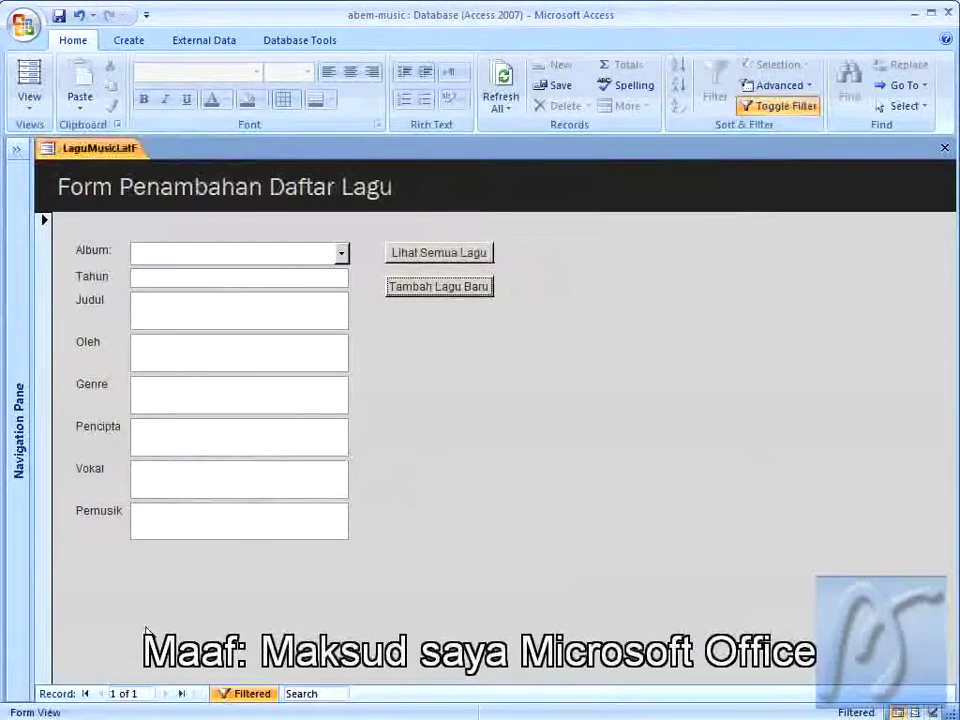
key("super")
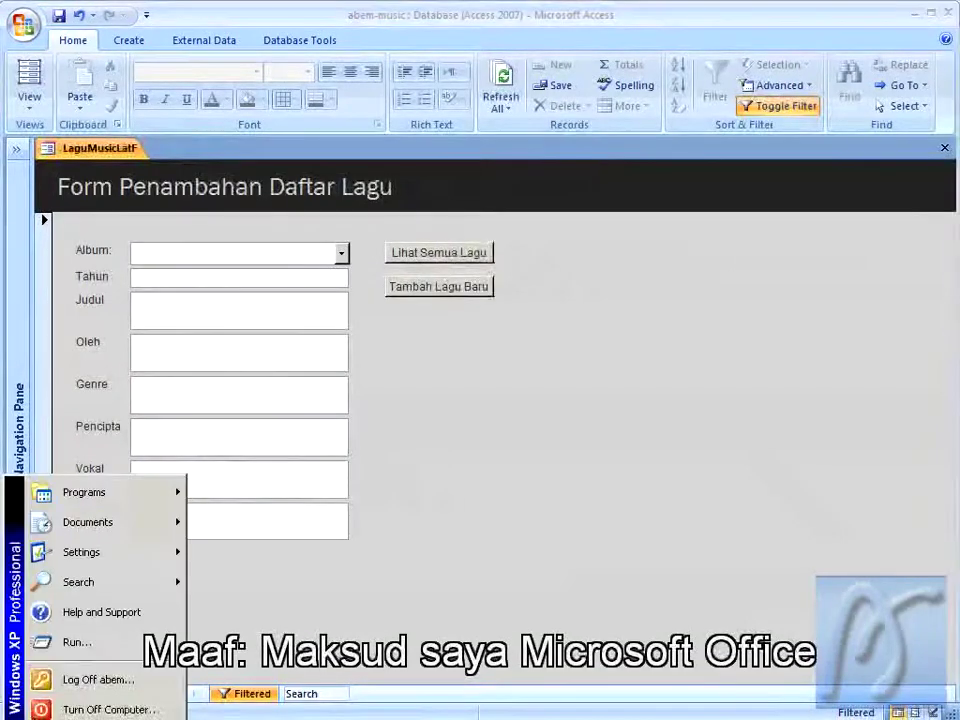
mouse_move(97, 490)
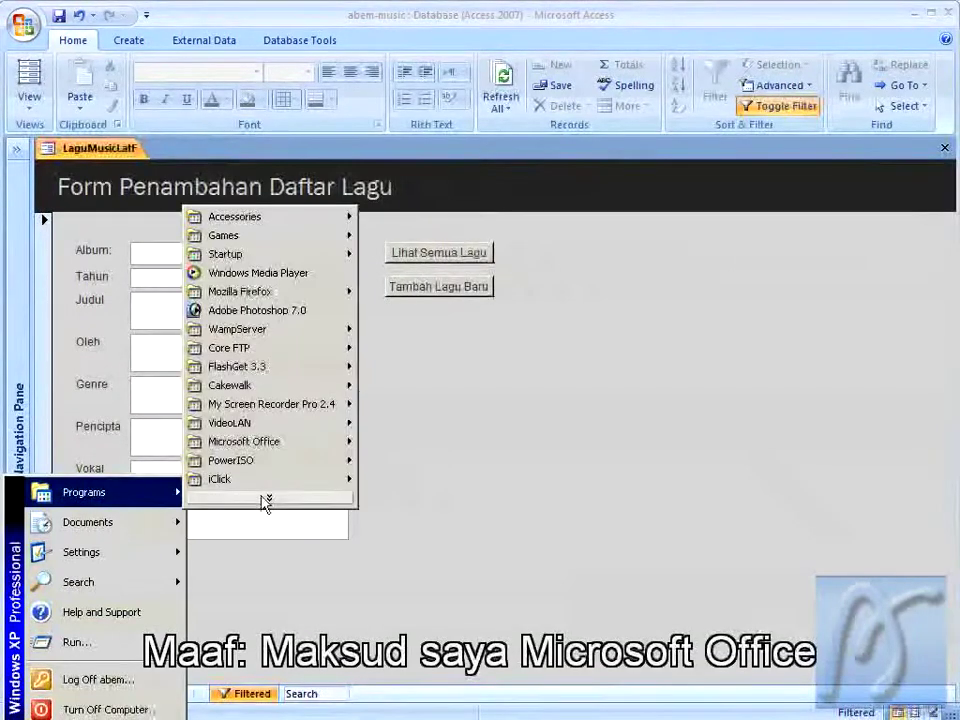
mouse_move(297, 452)
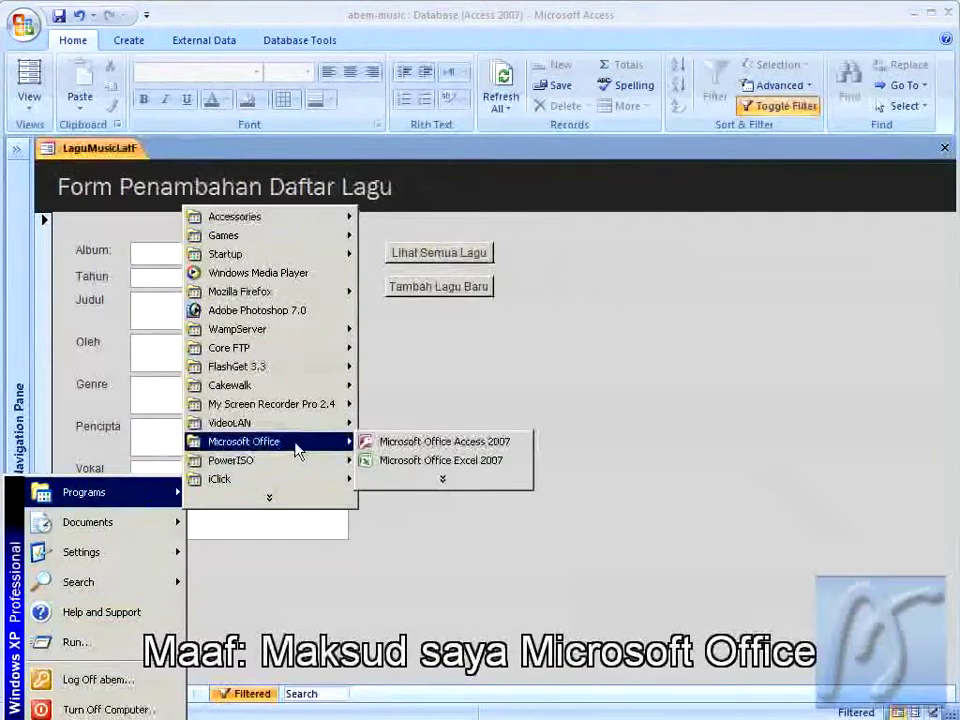
left_click(442, 479)
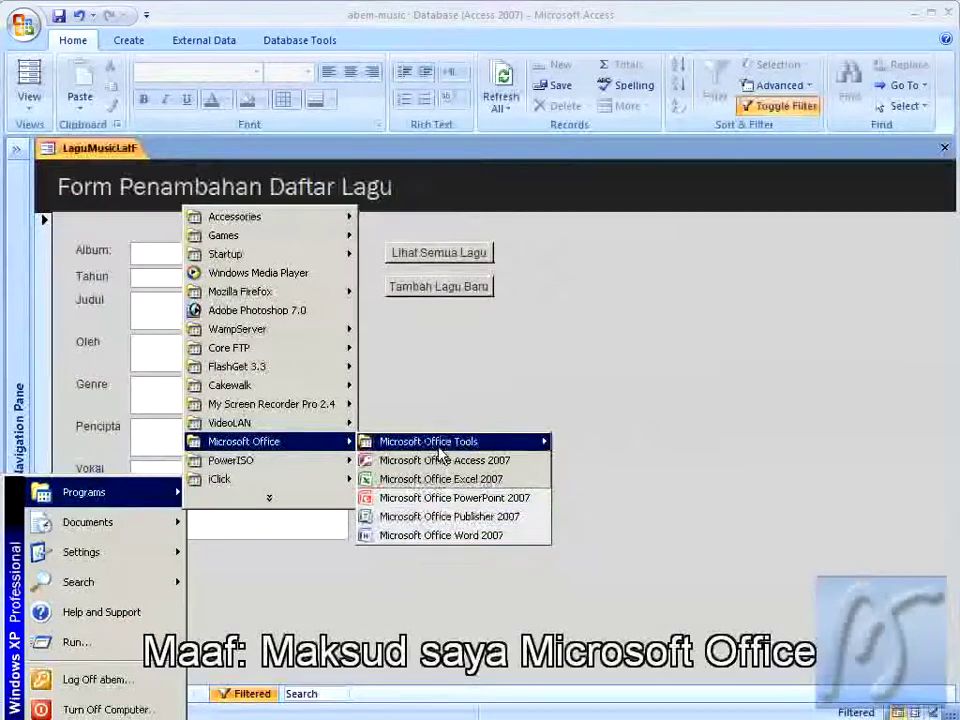
mouse_move(442, 453)
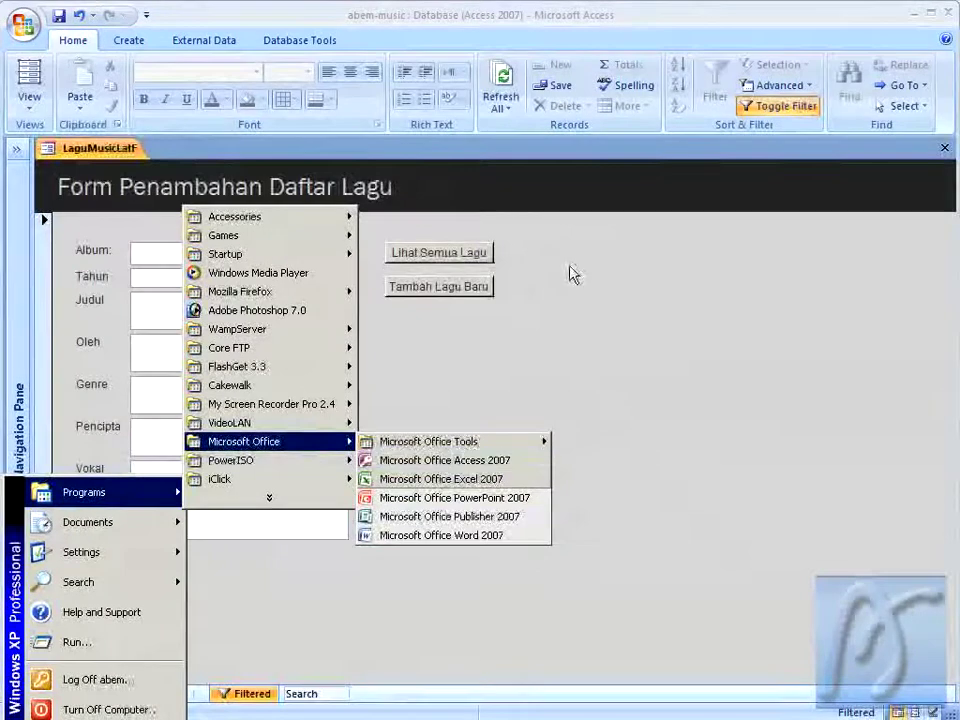
left_click(610, 28)
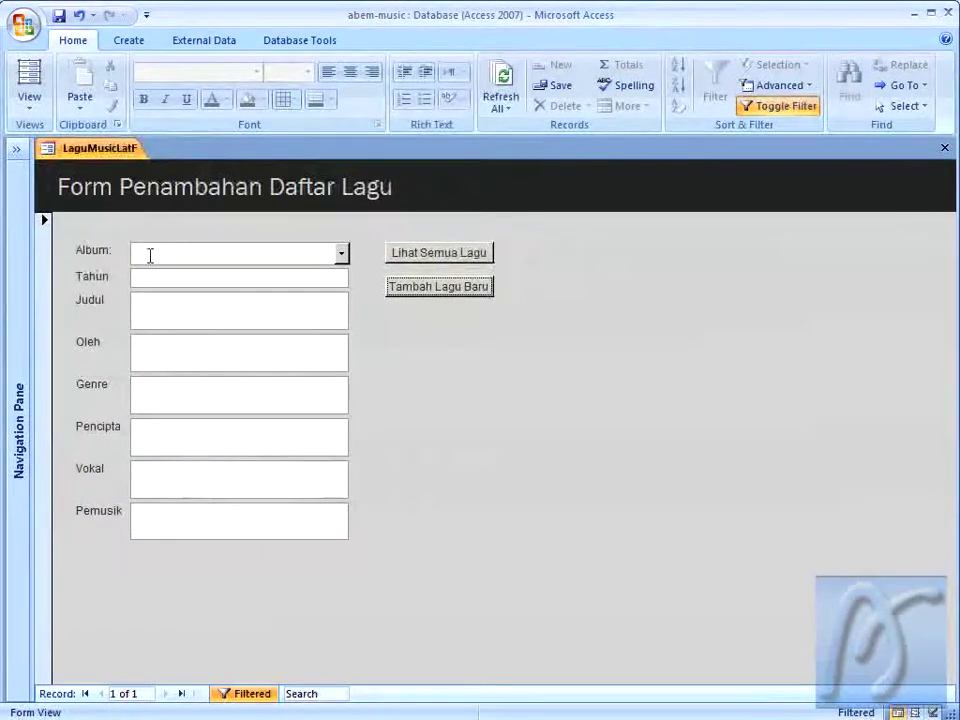
Choose album AS2Firlo - EVOLUTION and enter title Rock with artist AS2Firlo.
left_click(341, 254)
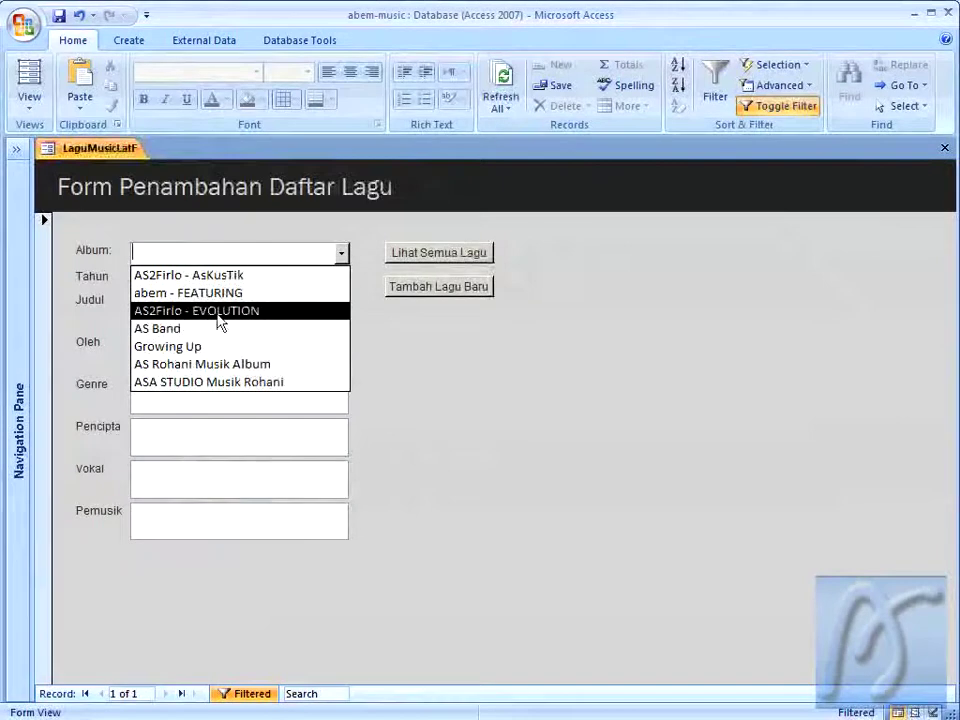
left_click(257, 311)
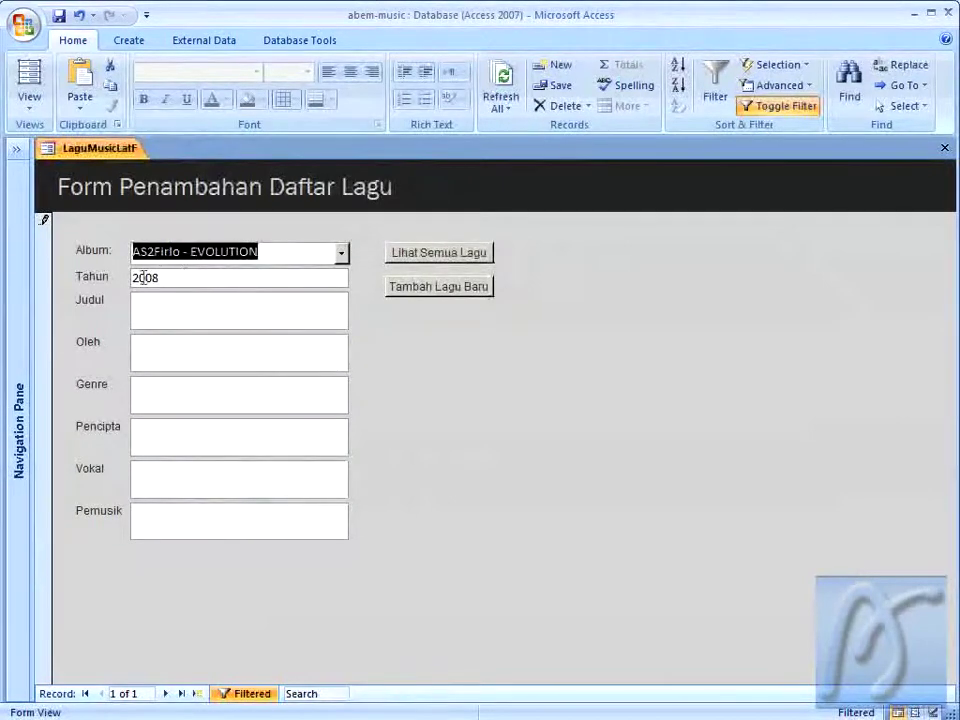
left_click(165, 310)
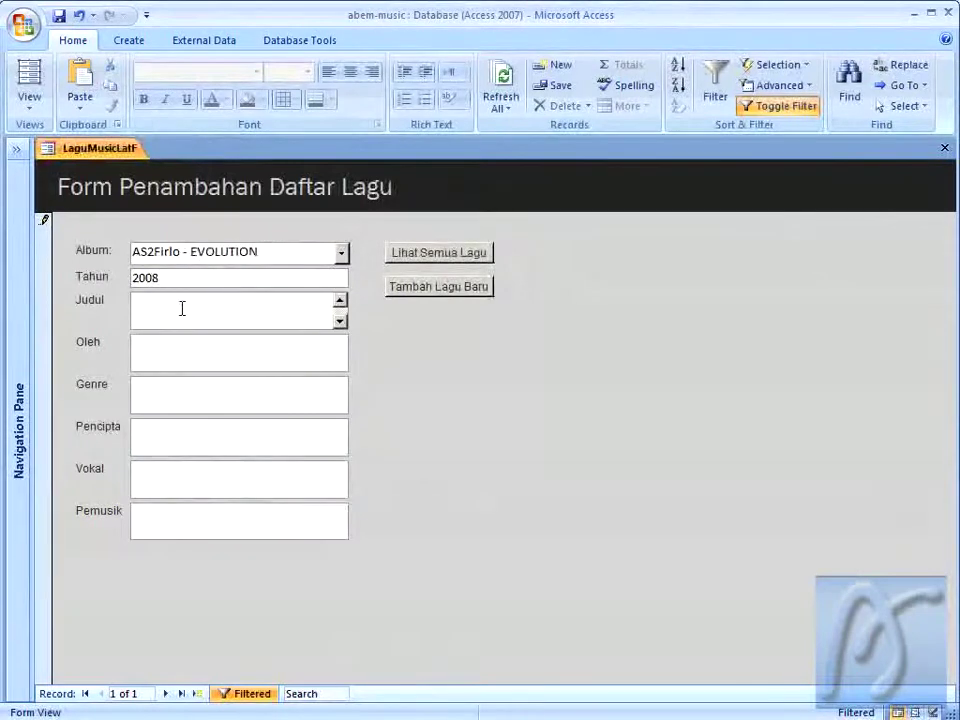
type("Rock")
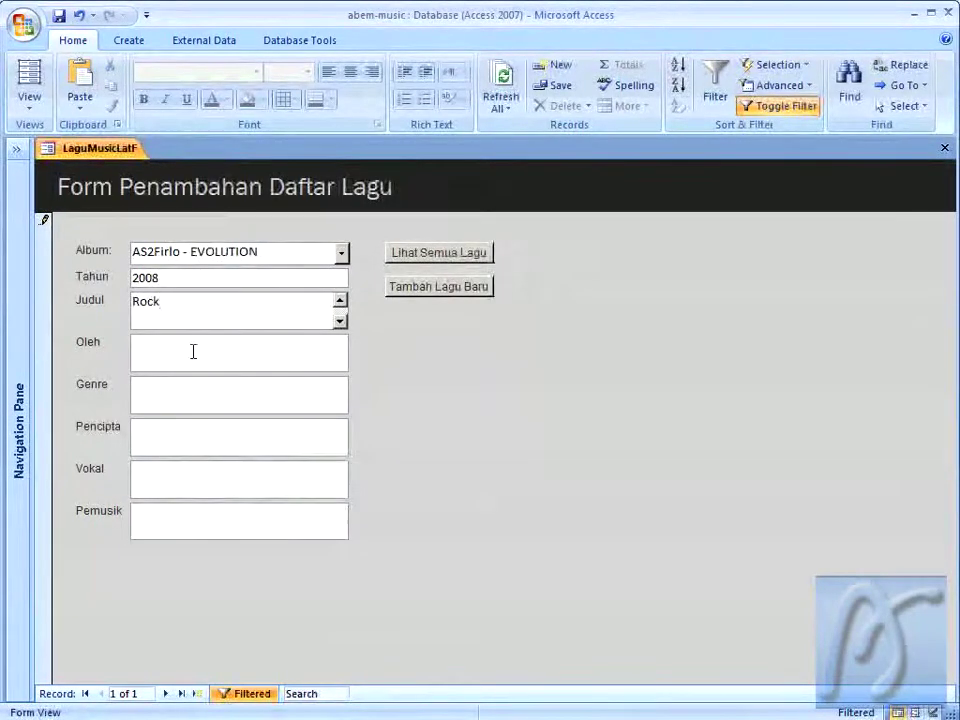
left_click(193, 348)
type("AS2")
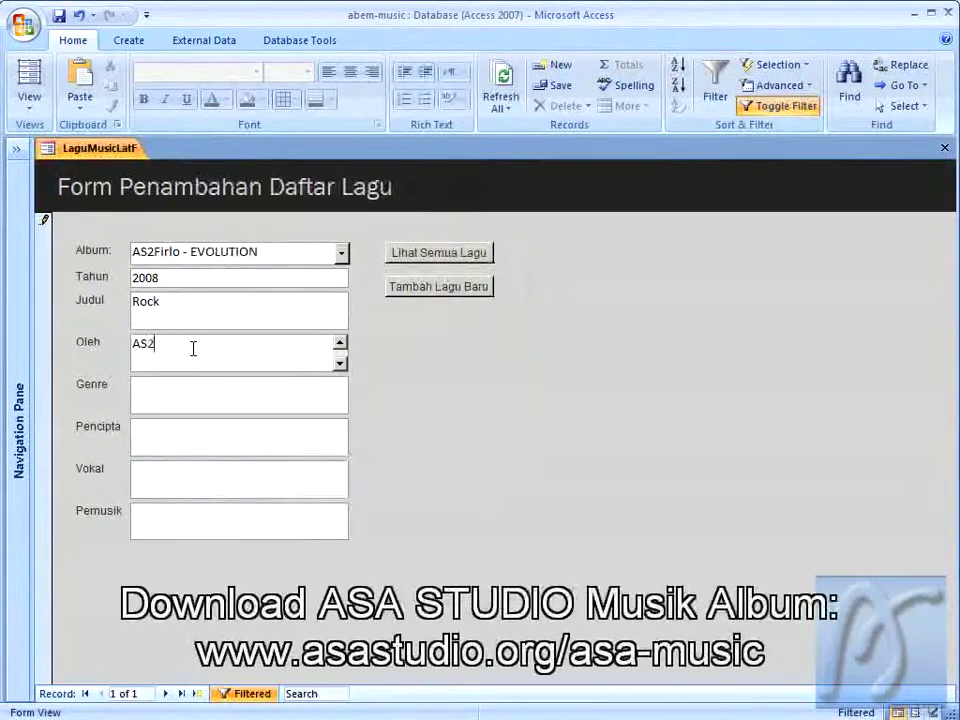
type("Firlo")
Enter genre Akustik and composer AS2Firlo, plus the vocalist and musicians' names.
left_click(197, 384)
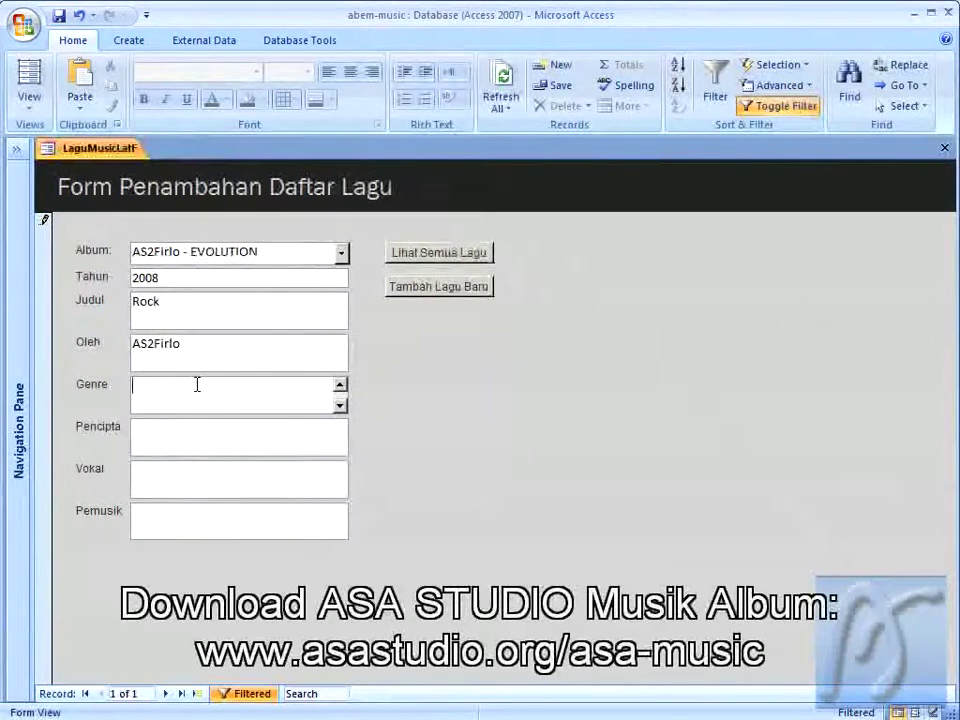
type("Akustik")
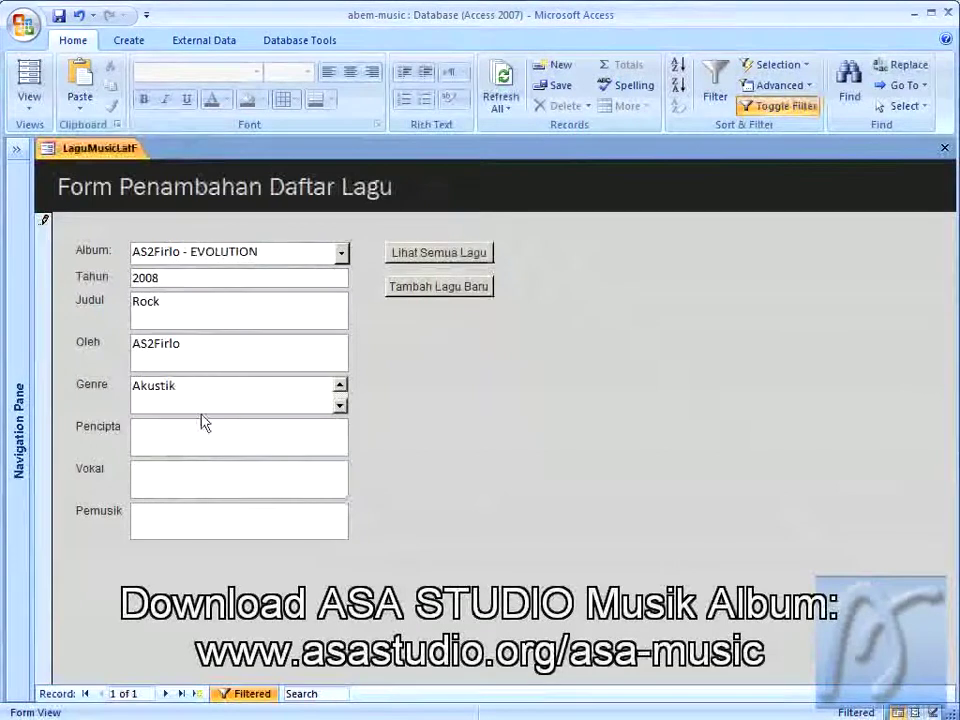
left_click(201, 425)
type("AS2Firlo")
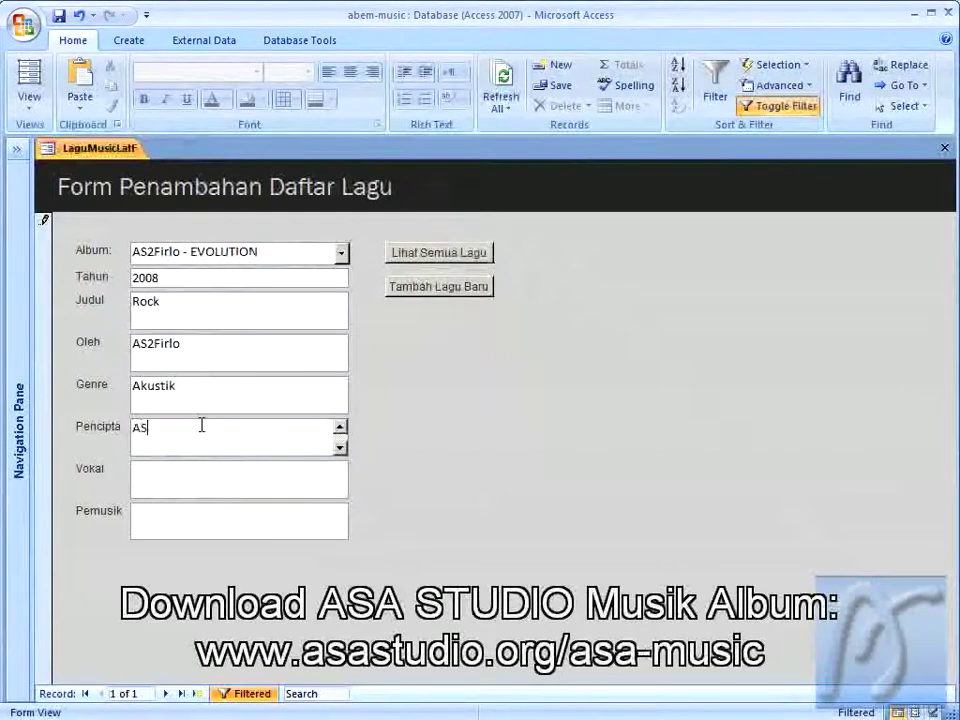
left_click(203, 469)
type("Hendra")
left_click(187, 515)
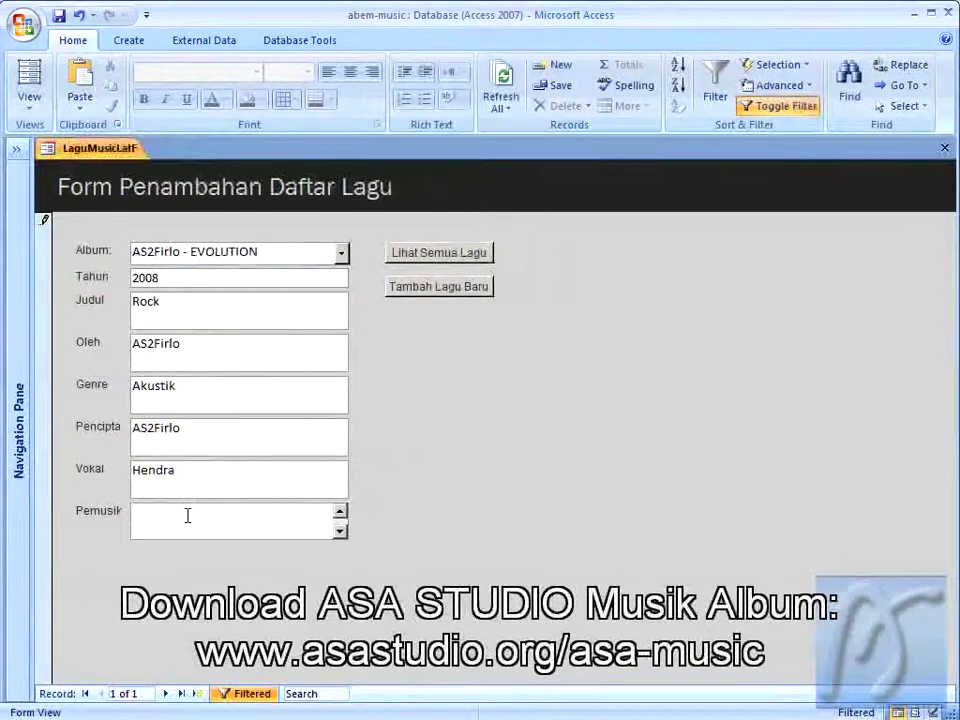
type("Hen")
type("dra, ")
type("Ubo ")
type("abem")
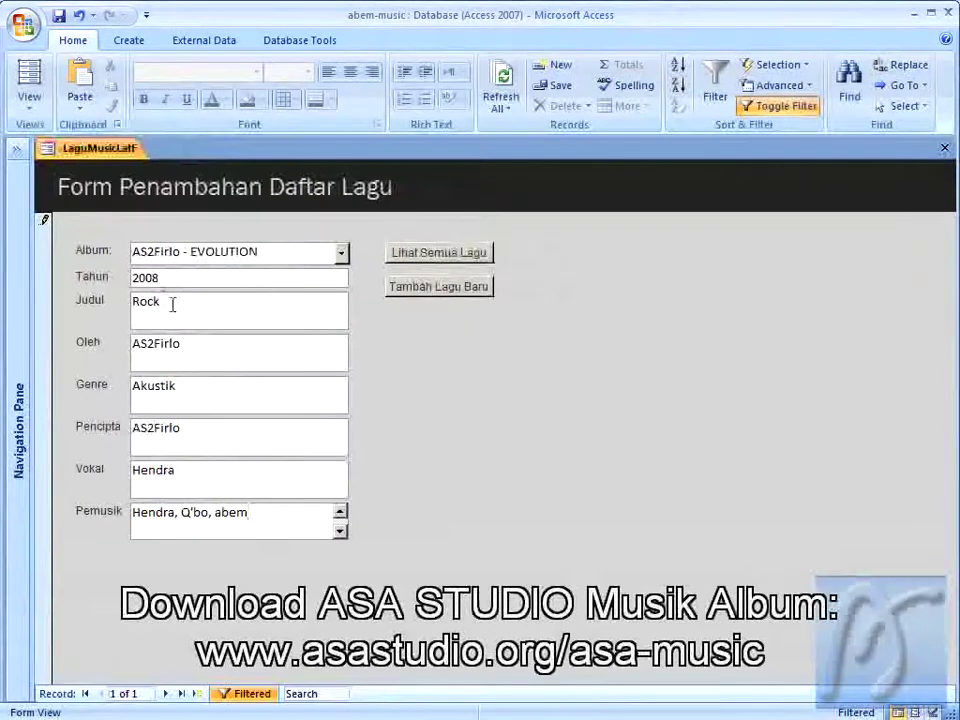
Save the Rock song and start It's True under album AS2Firlo - AsKusTik.
left_click(414, 290)
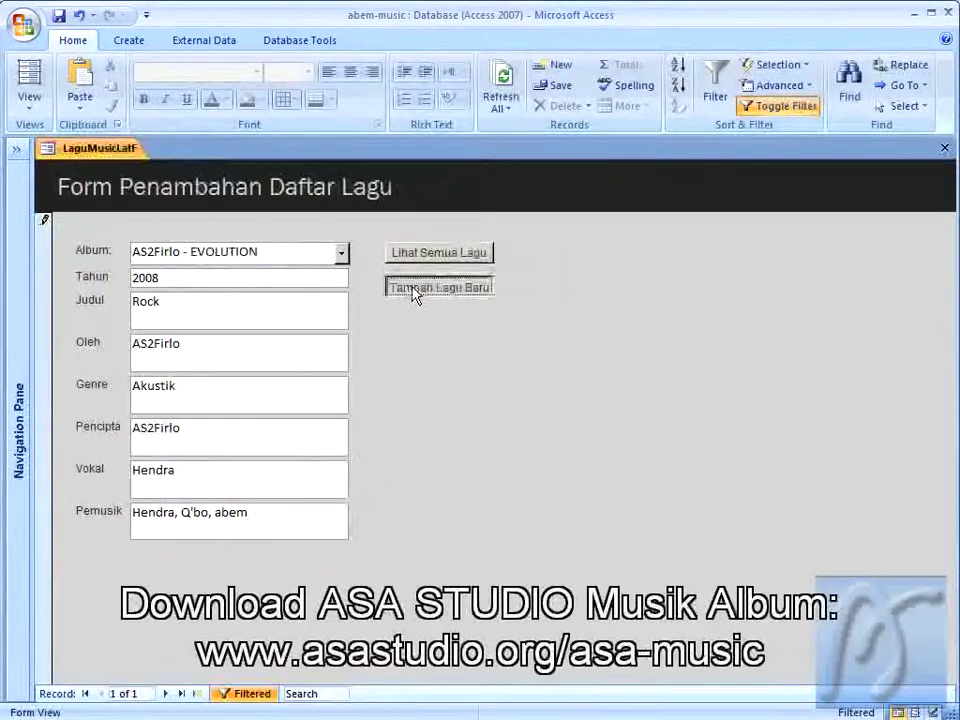
left_click(340, 254)
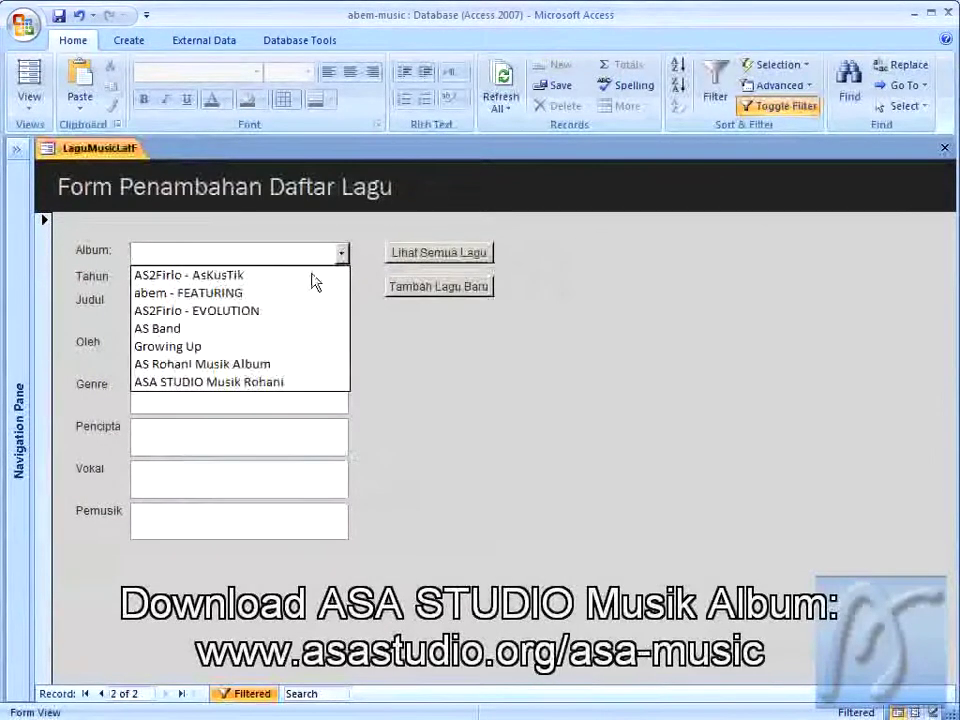
left_click(195, 276)
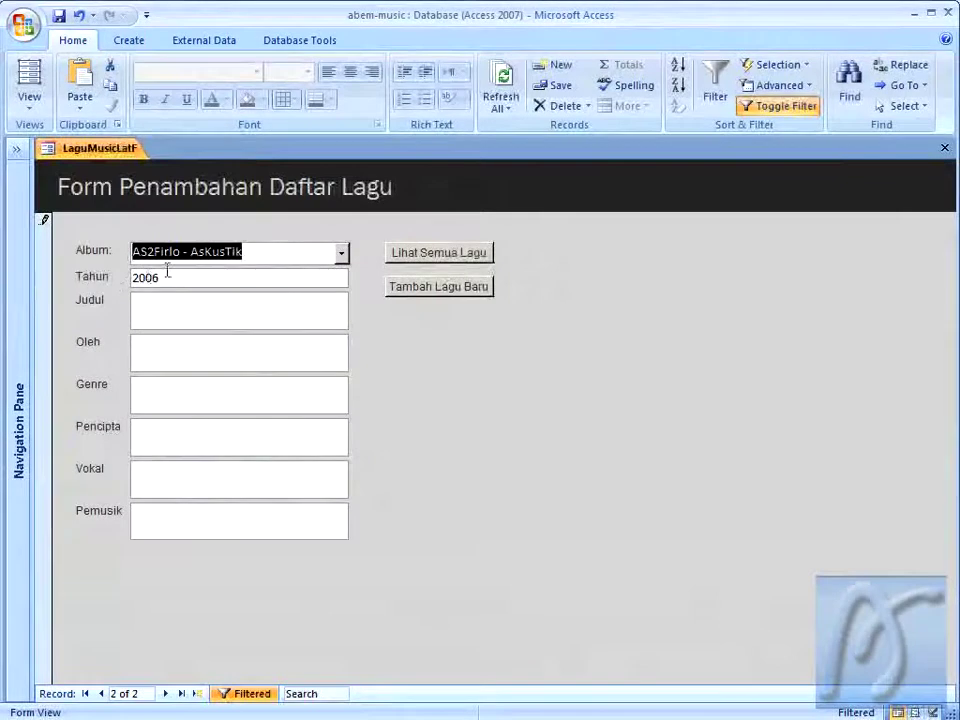
left_click(170, 309)
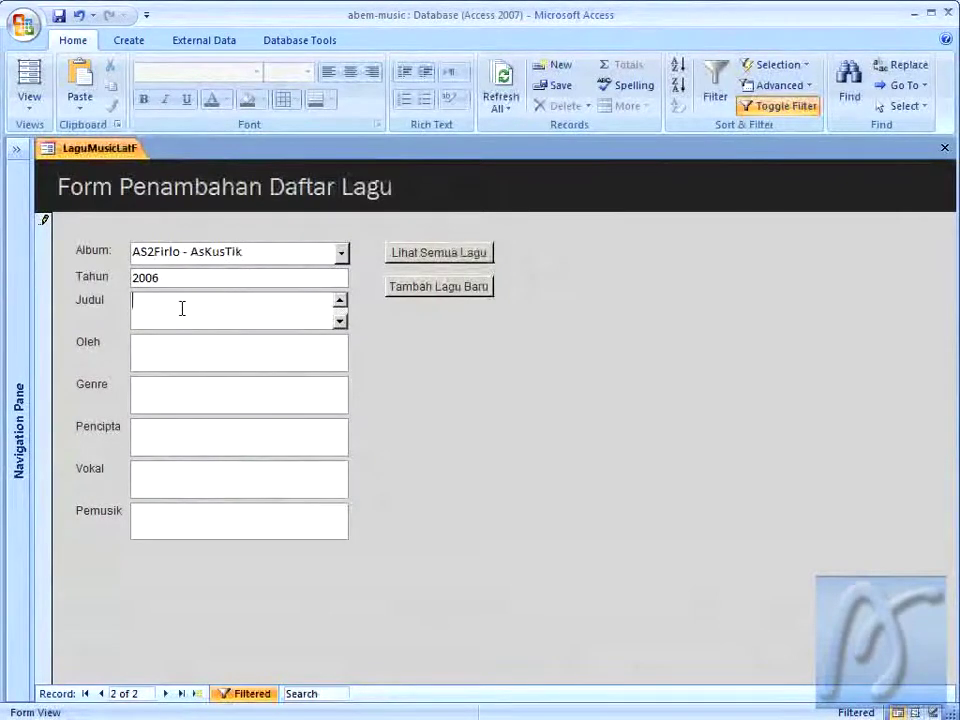
type("s True")
Fill in the artist, genre Akustik, songwriter and vocalist for It's True.
left_click(167, 348)
type("AS2Firlo")
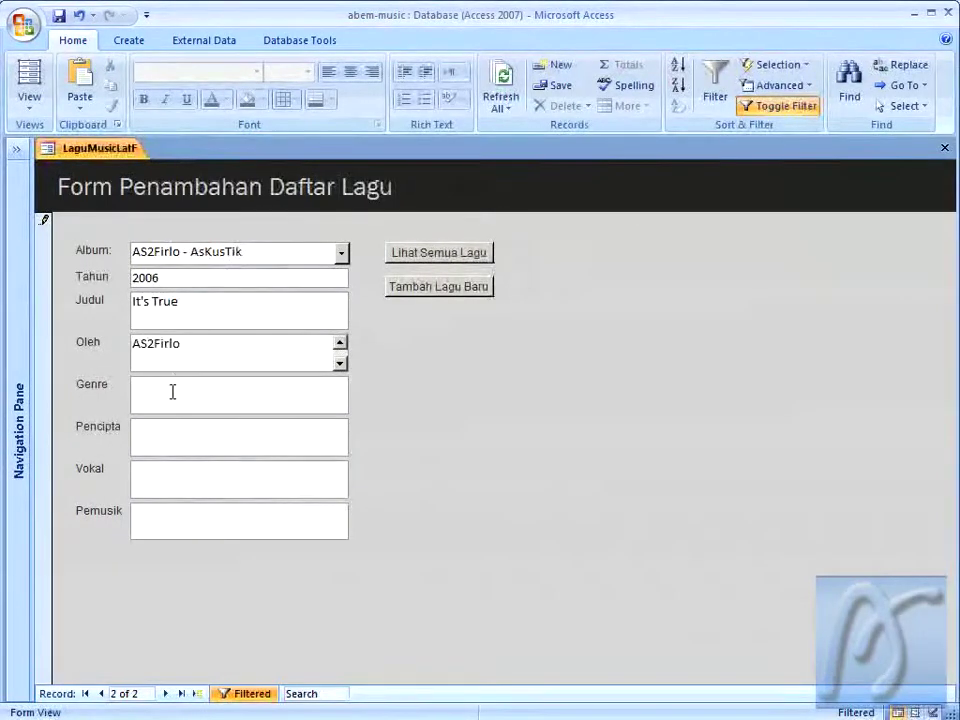
left_click(172, 391)
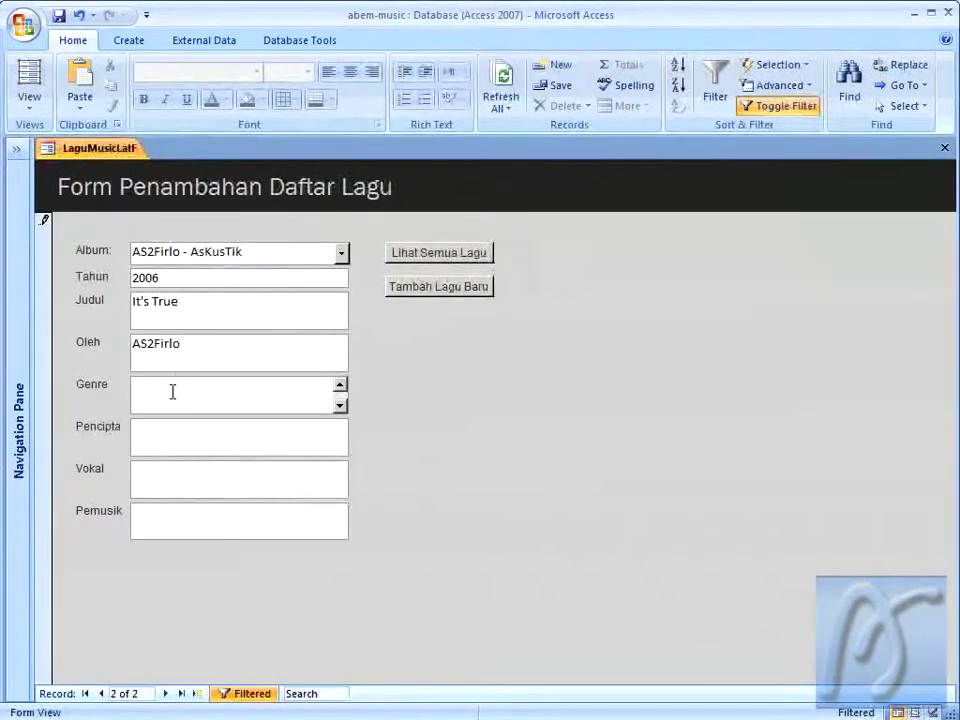
type("Akustik")
left_click(177, 437)
type("AS2Firlo")
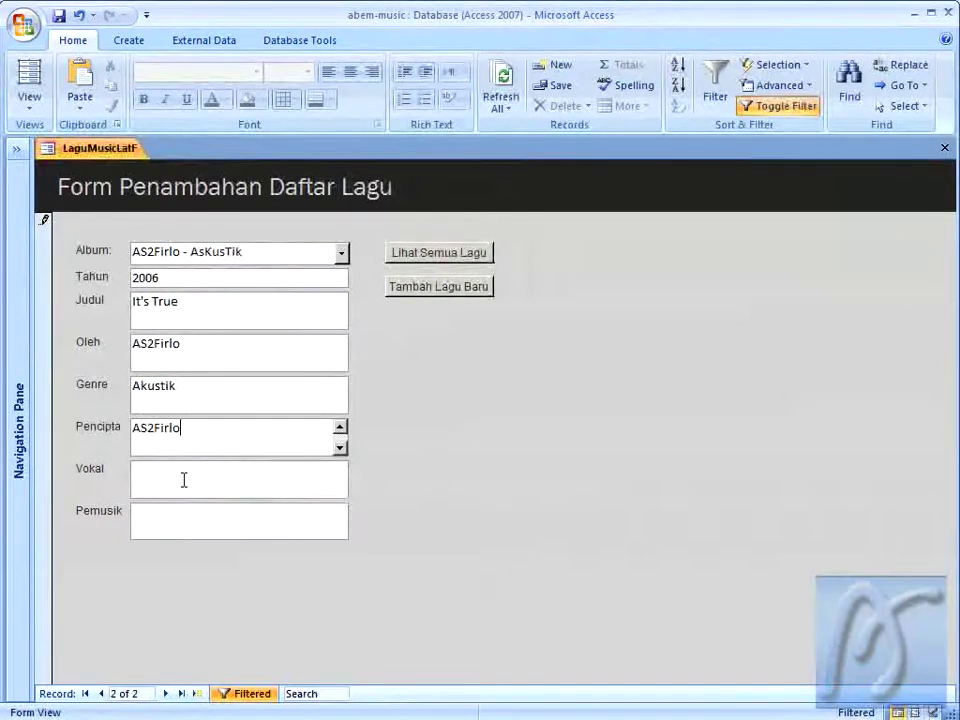
left_click(184, 480)
type("abem")
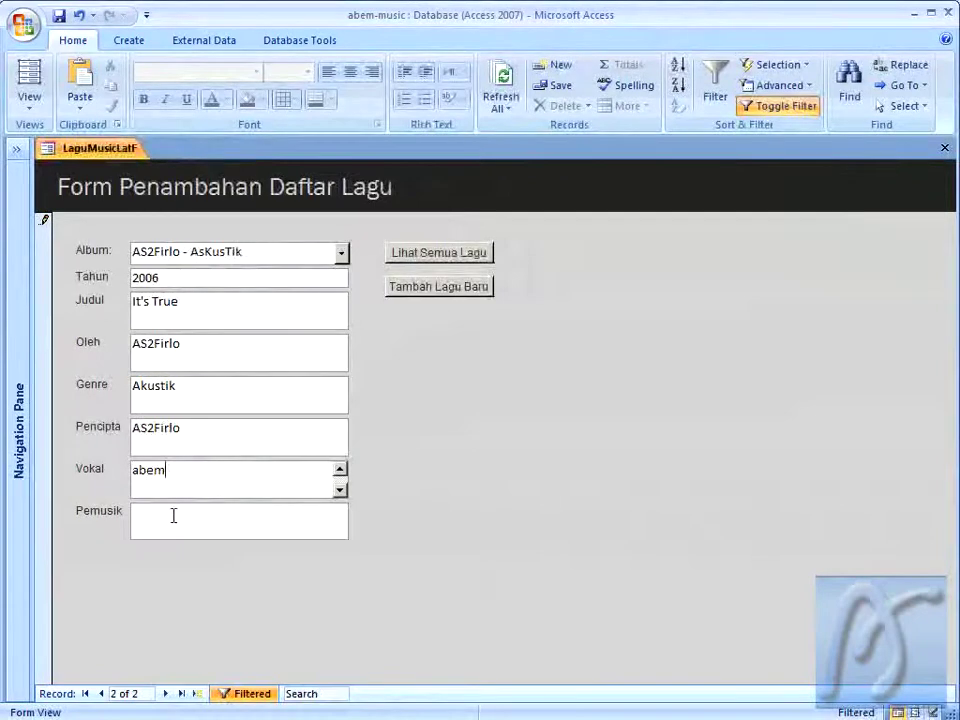
Enter the musicians list, fix its missing comma, and save It's True.
left_click(173, 515)
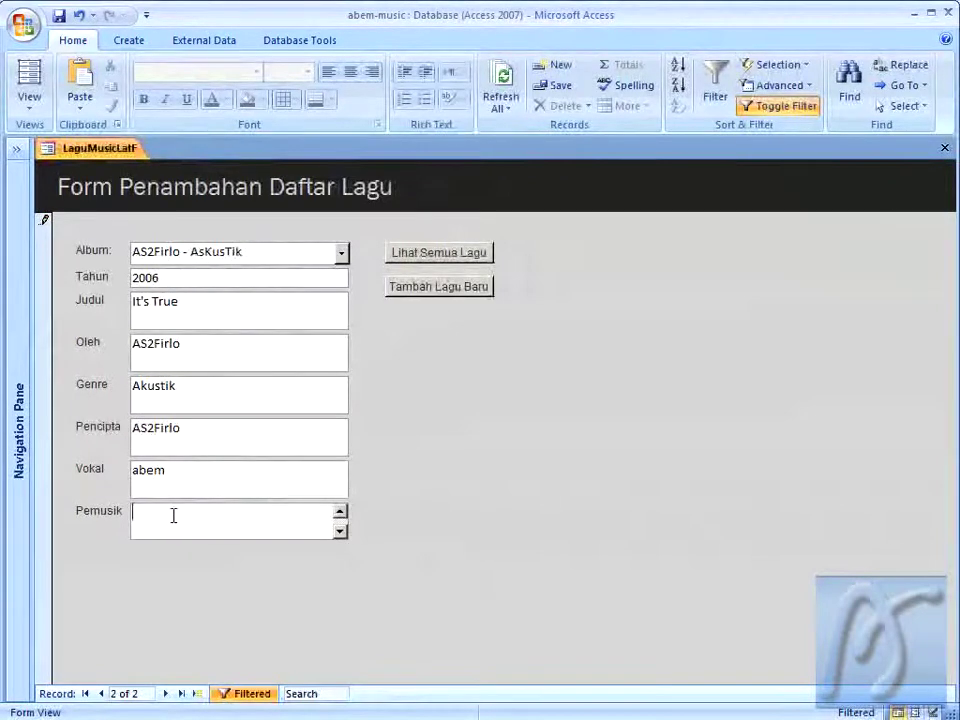
type("Hendra, Q'bo, a")
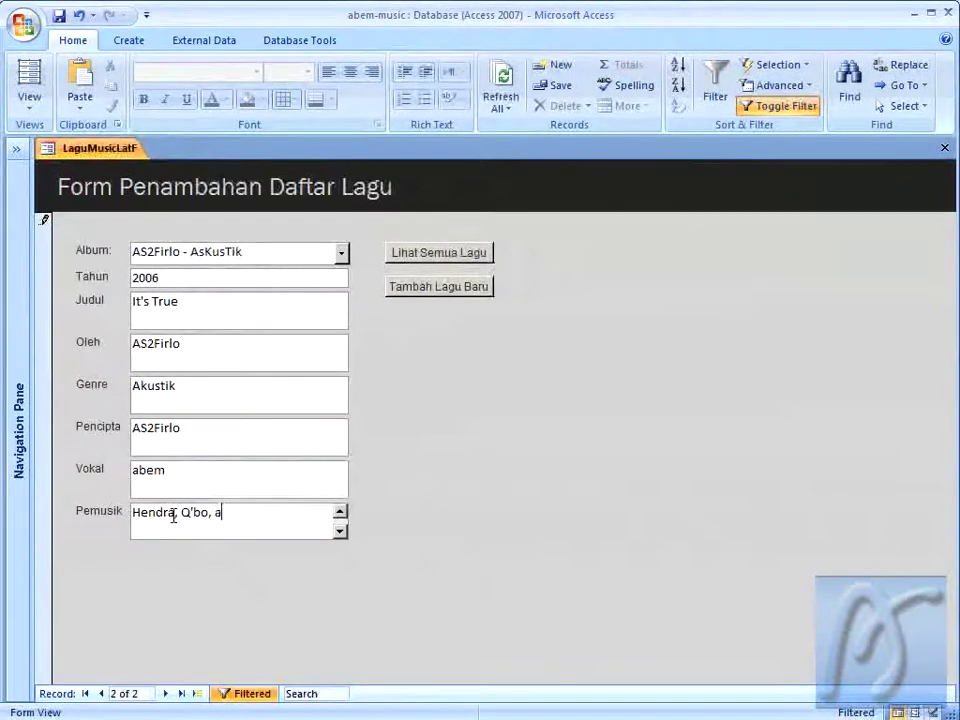
type("bem")
left_click(173, 516)
type(",")
left_click(440, 288)
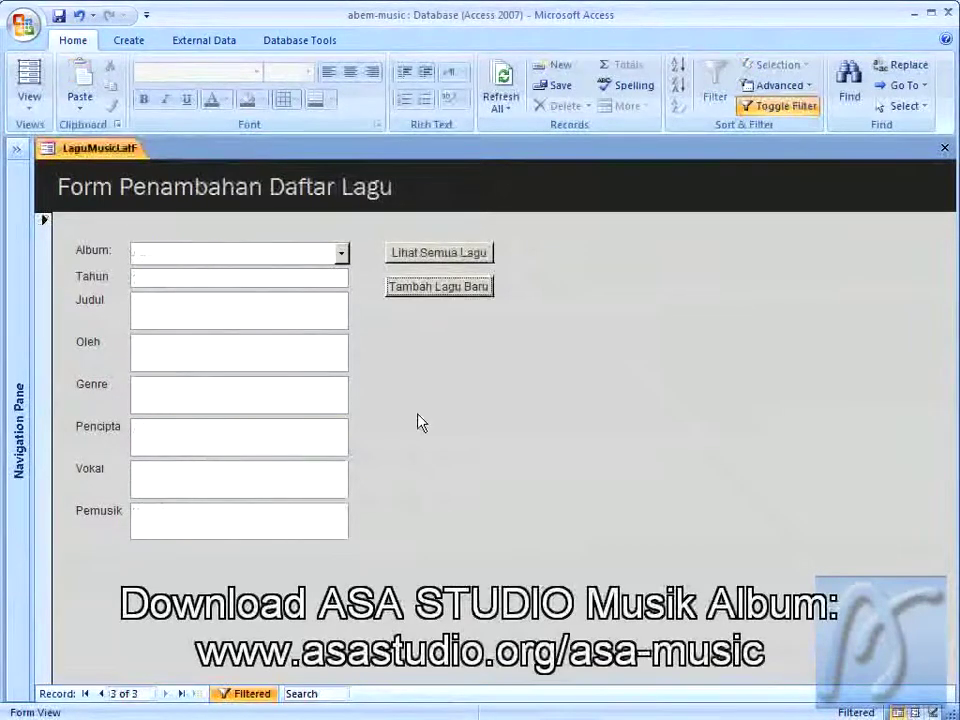
Open the album music report preview, dismiss the width warning, and zoom to 100%.
left_click(438, 252)
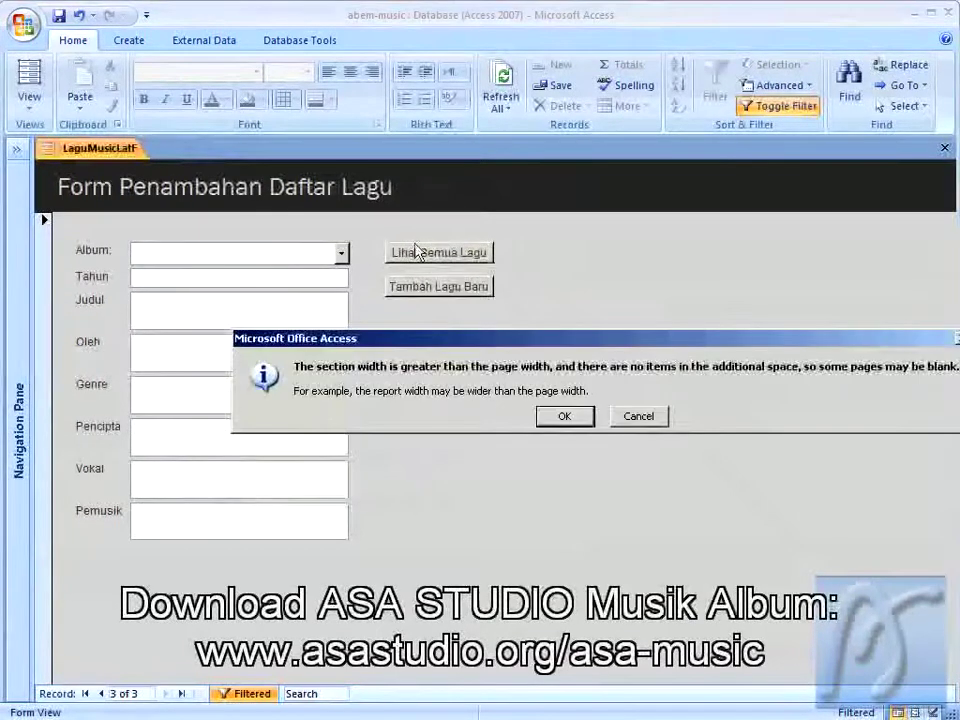
left_click(566, 416)
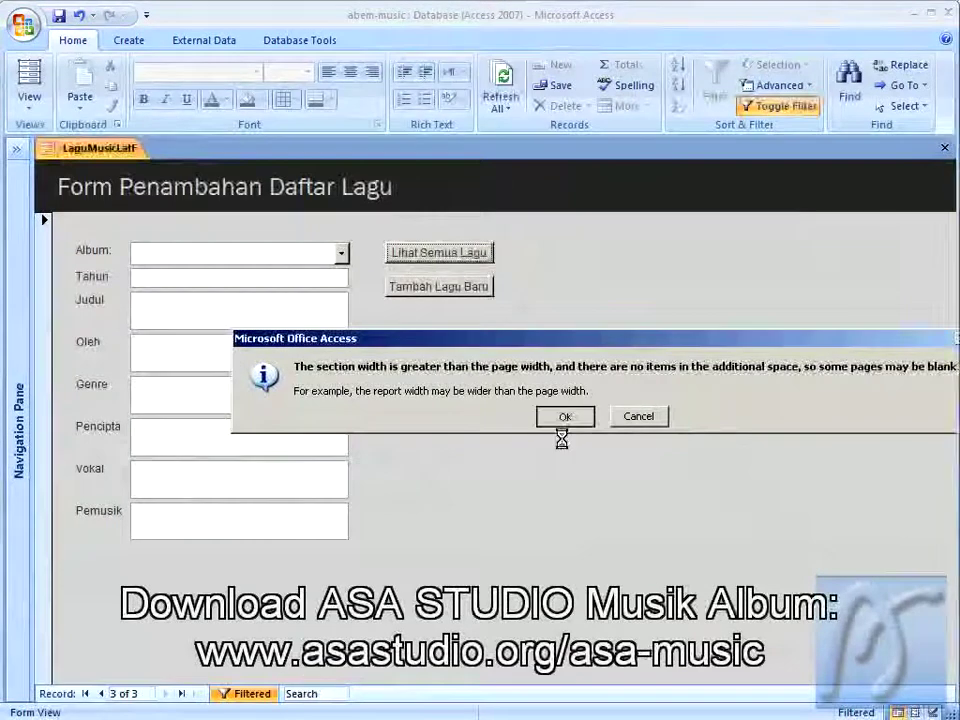
left_click(456, 323)
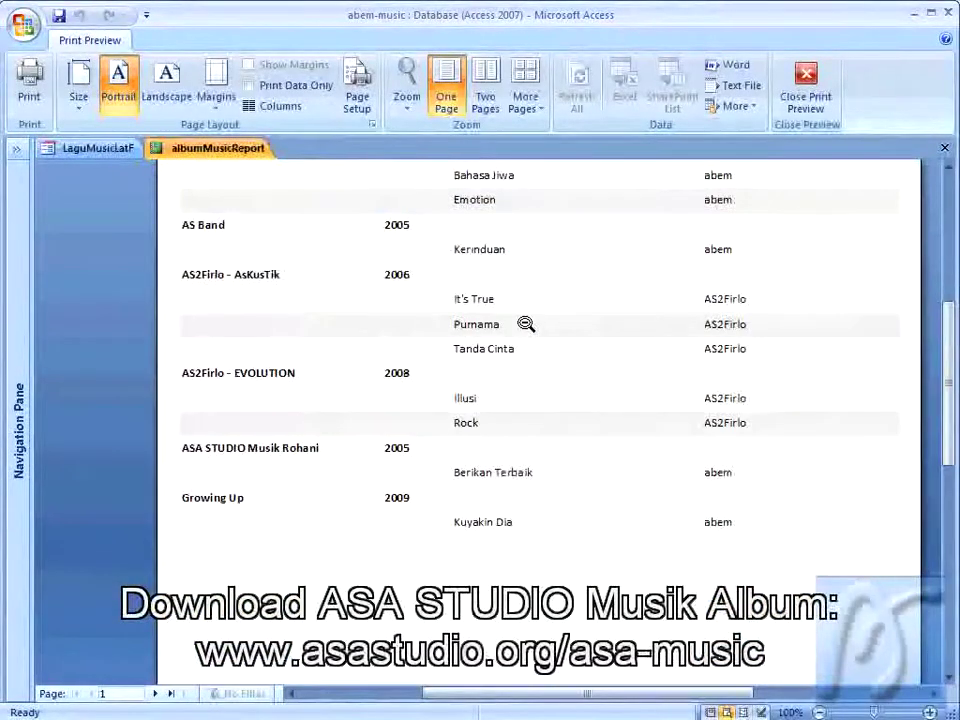
scroll(444, 537, "up", 2)
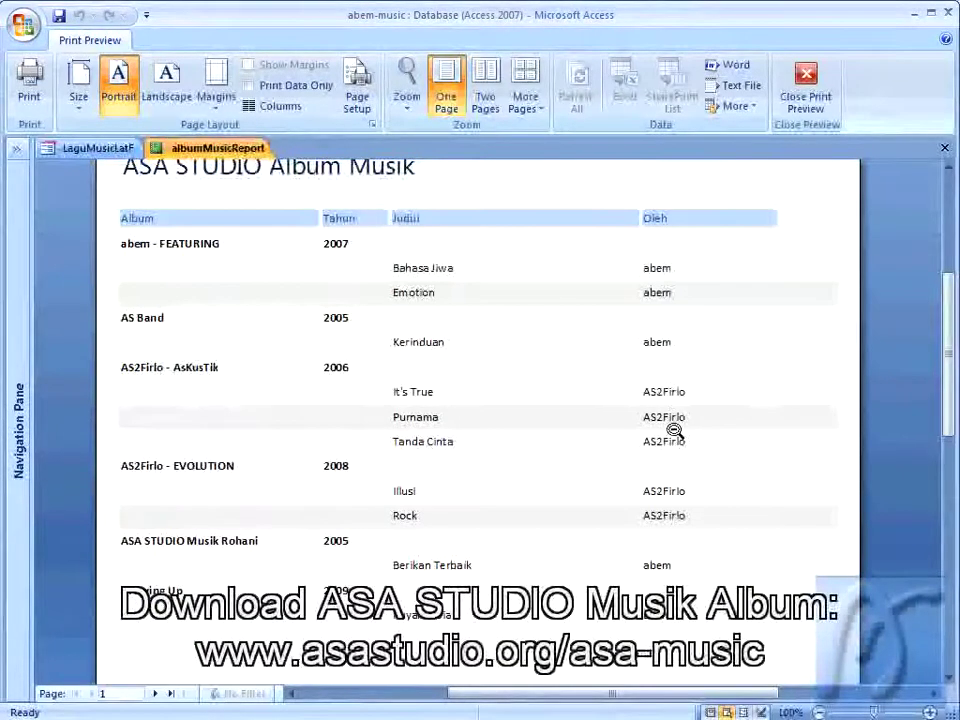
scroll(907, 418, "down", 1)
scroll(907, 418, "up", 1)
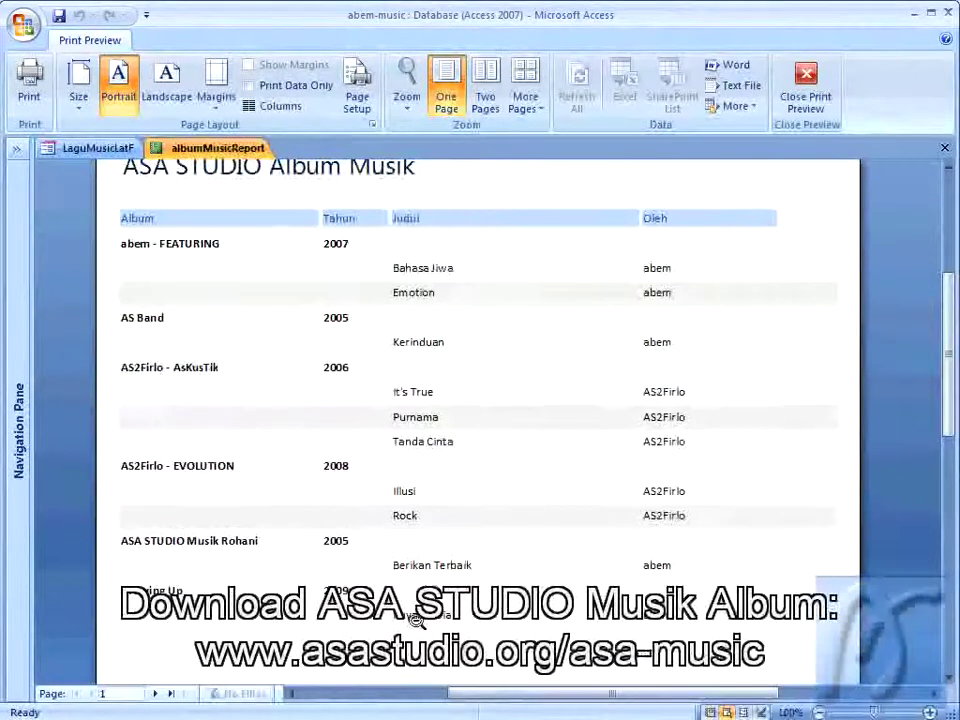
Back on the song form, choose AS Rohani Musik Album, enter title Malam Kudus, the artist and genre Pop.
left_click(72, 147)
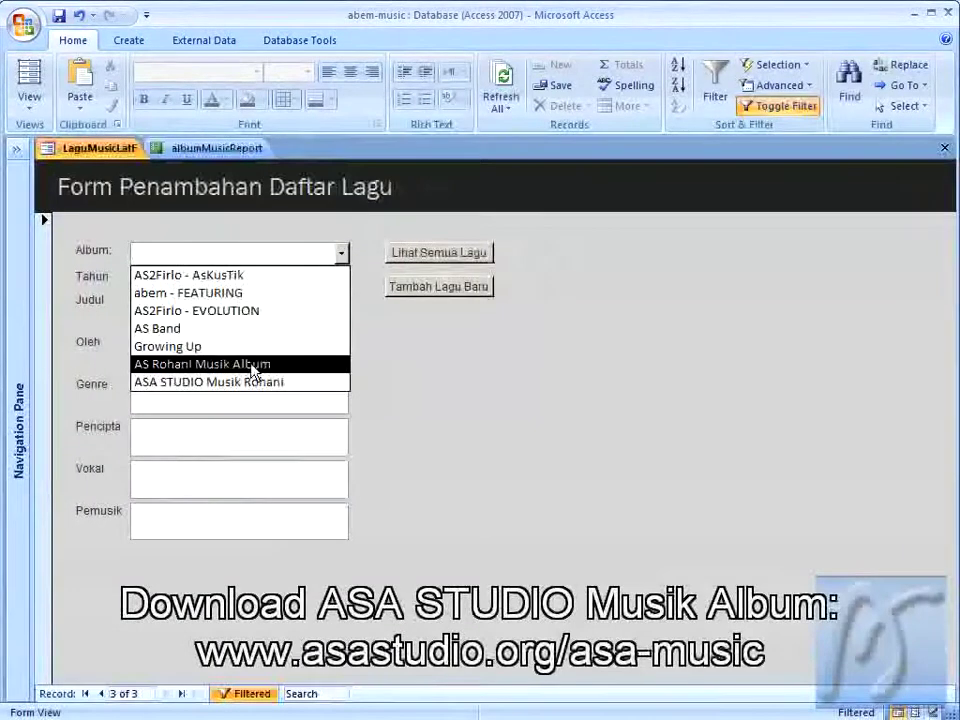
left_click(252, 366)
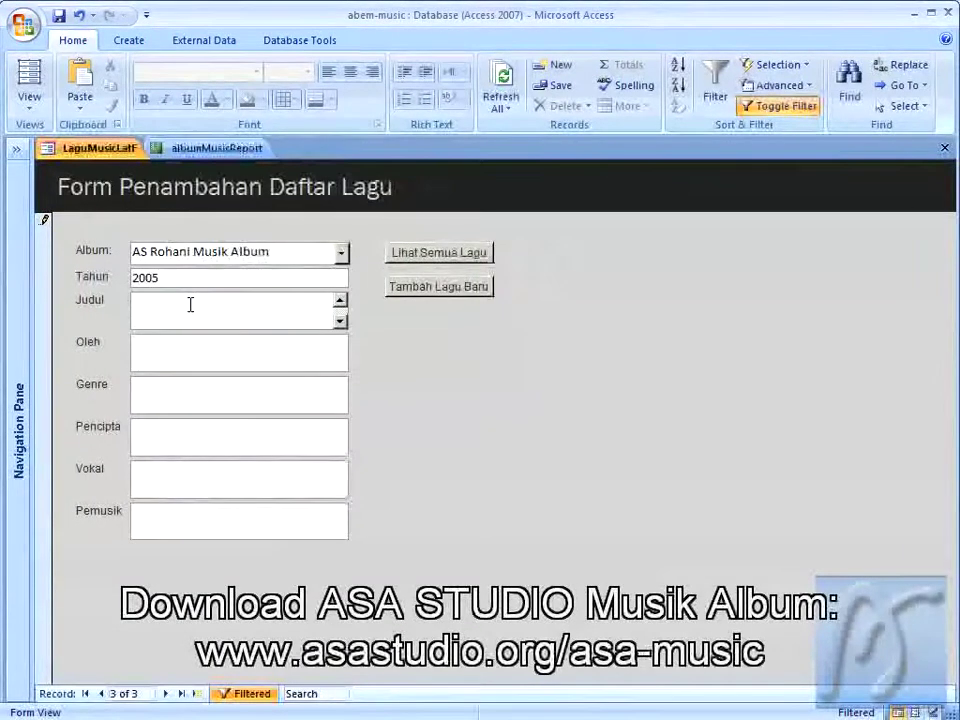
type("Malam Kudus")
left_click(203, 342)
type("abem")
left_click(199, 391)
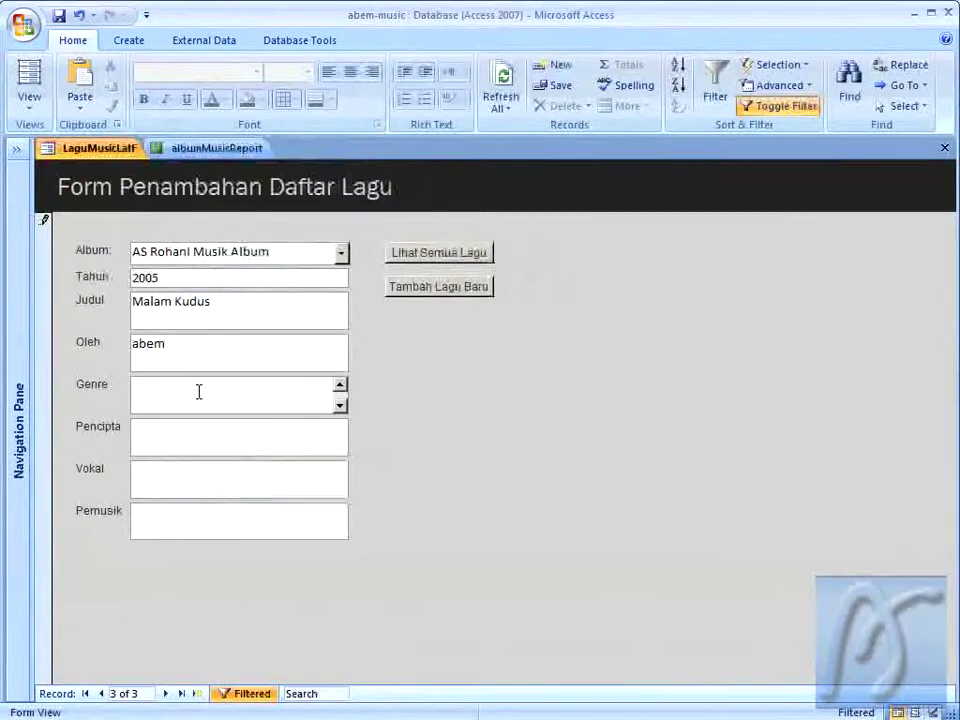
type("Pop")
Fill in the songwriter, vocalist and musicians for Malam Kudus.
left_click(201, 434)
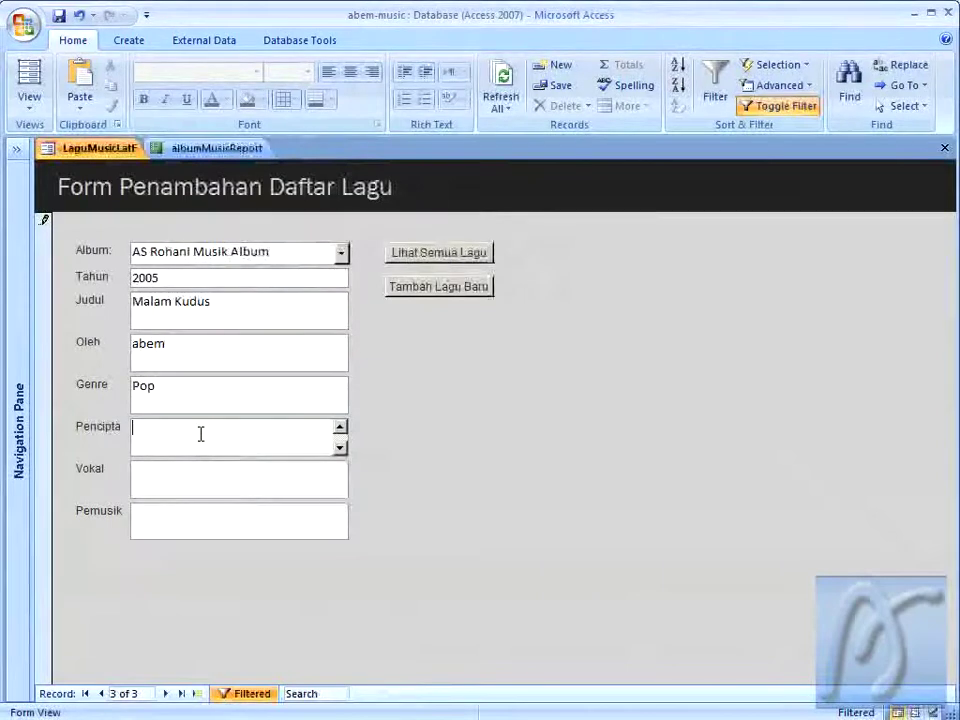
type("rg. abem")
left_click(242, 475)
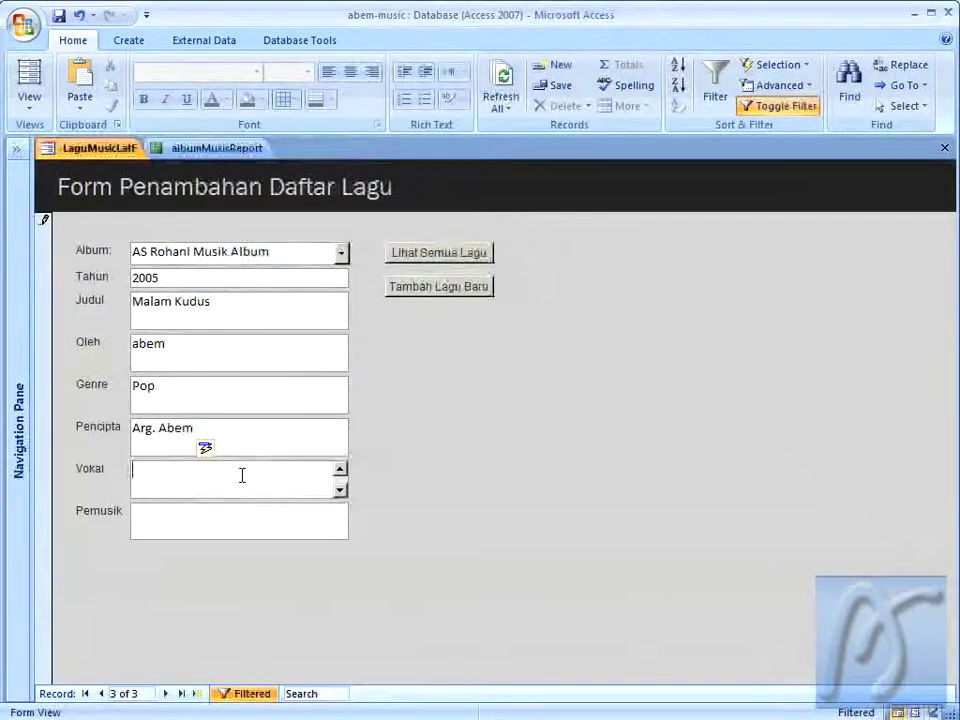
type("Musik")
left_click(254, 520)
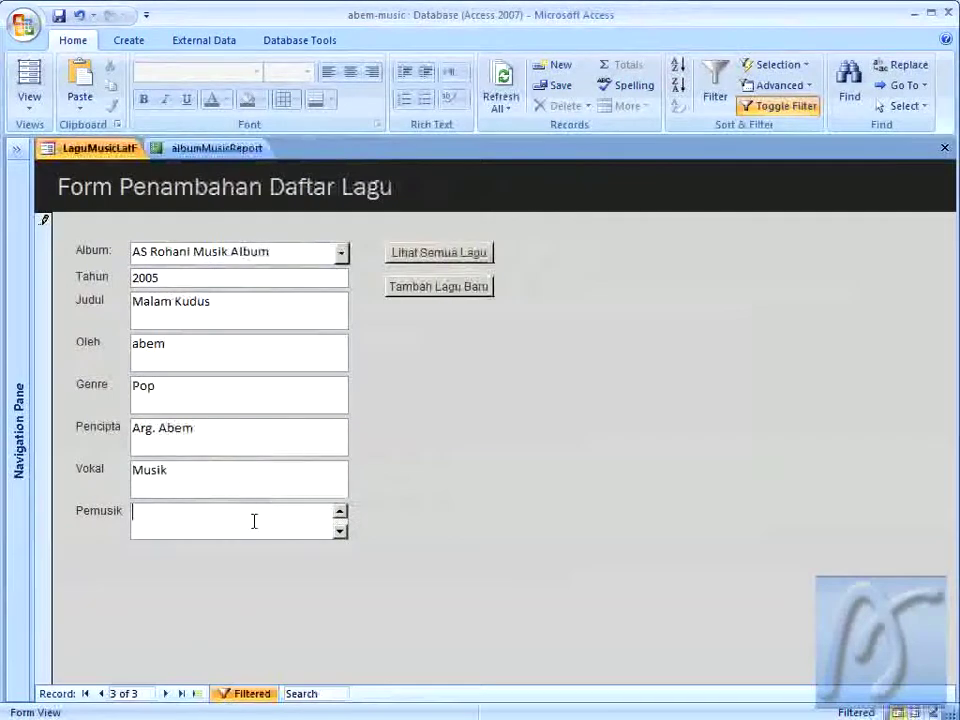
type("abem")
Save Malam Kudus and view it in the album report preview at full size.
left_click(405, 286)
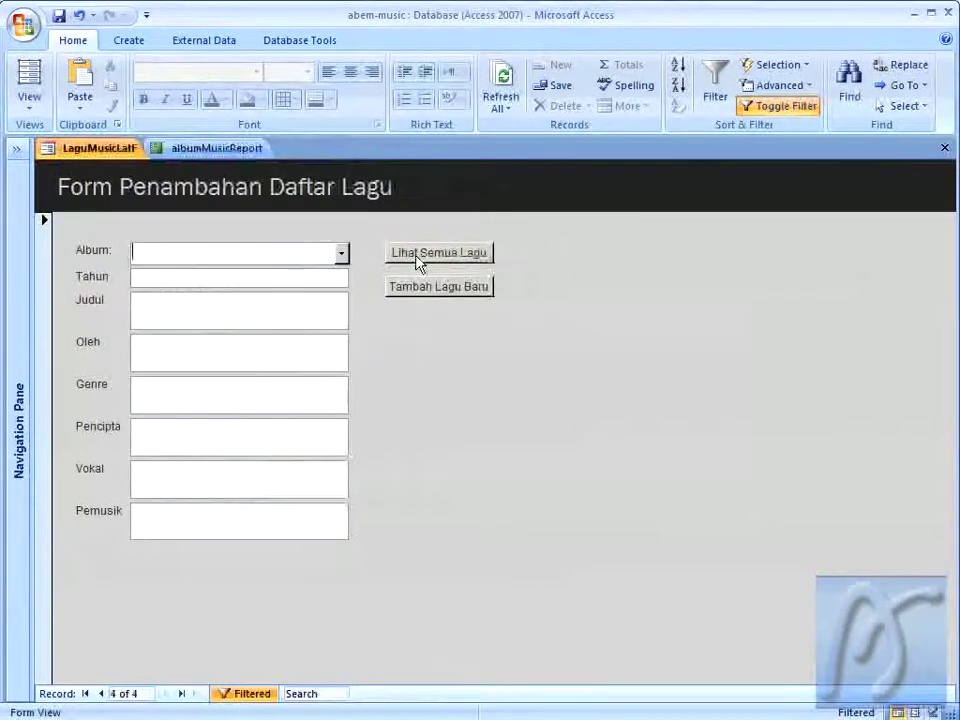
left_click(418, 256)
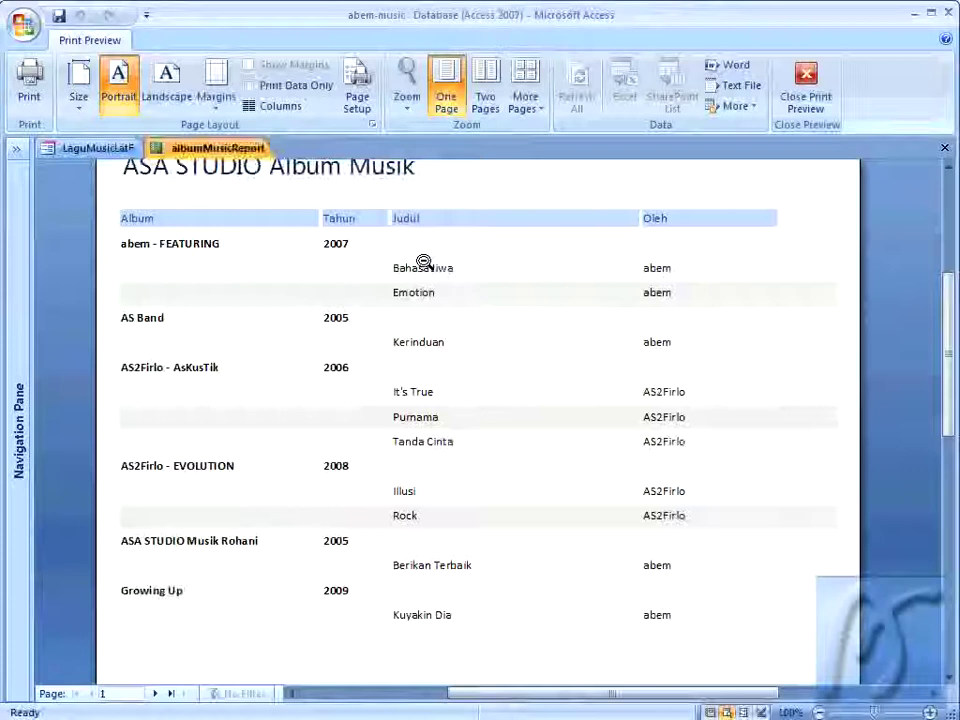
left_click(296, 527)
left_click_drag(949, 392, 950, 330)
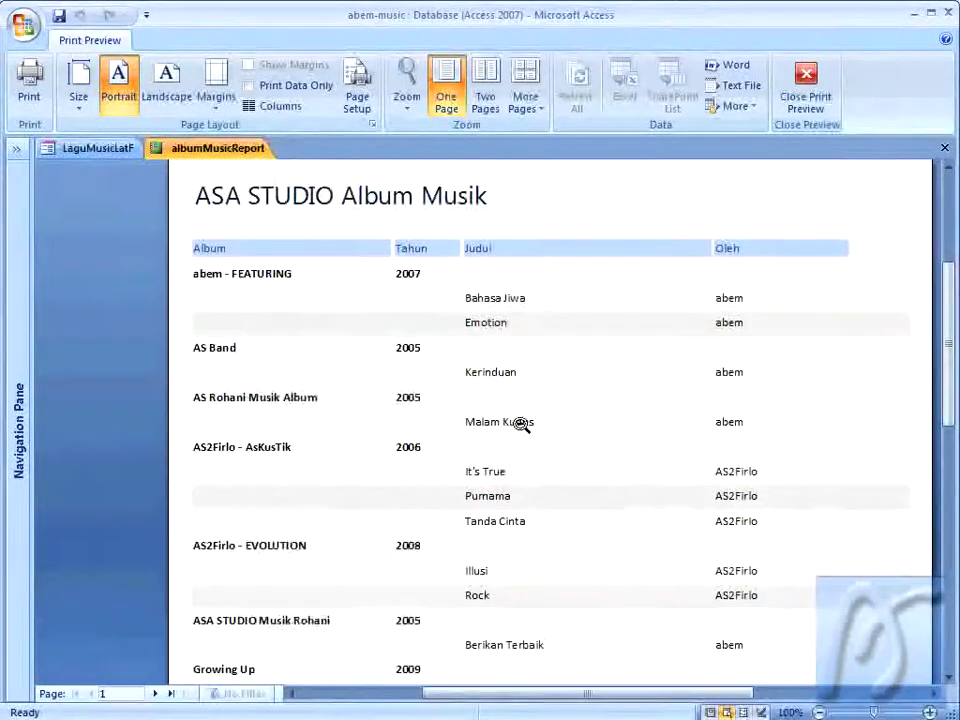